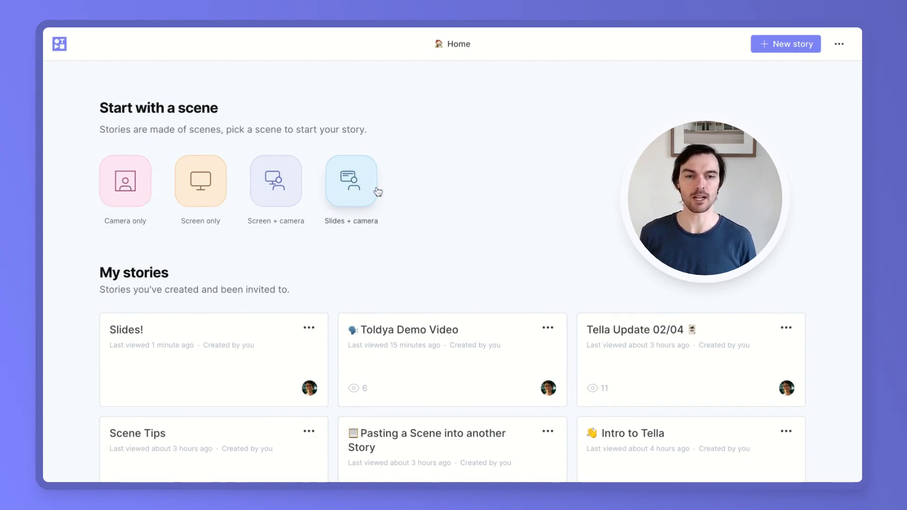
# - Start a new story and switch its recording mode to Camera only
pyautogui.click(785, 44)
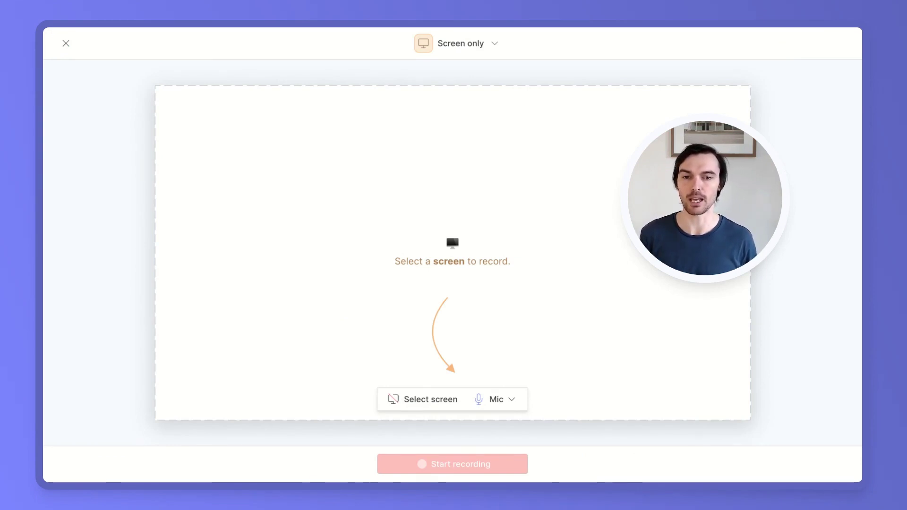
pyautogui.click(483, 42)
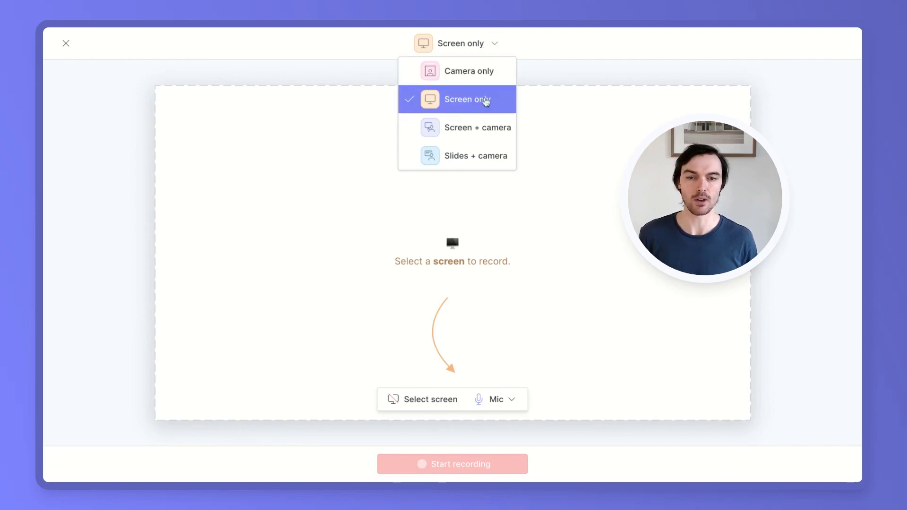
pyautogui.click(453, 105)
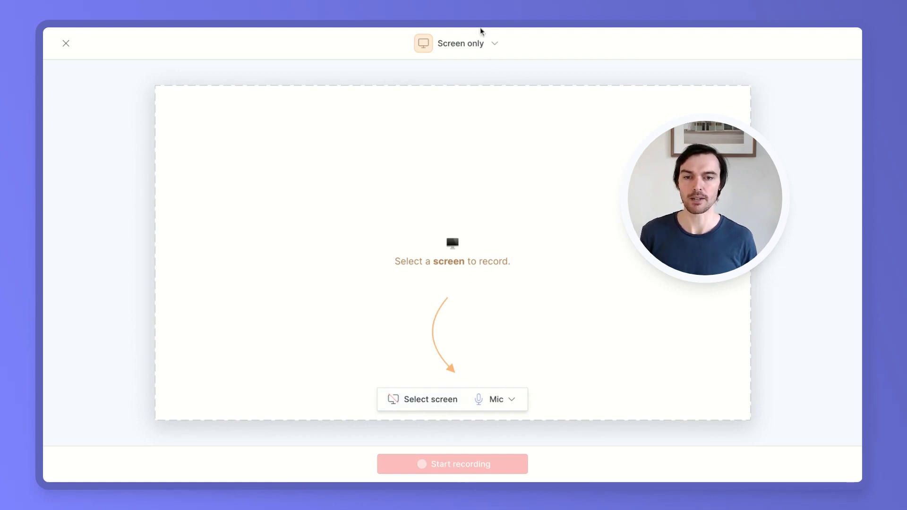
pyautogui.click(482, 43)
pyautogui.click(459, 70)
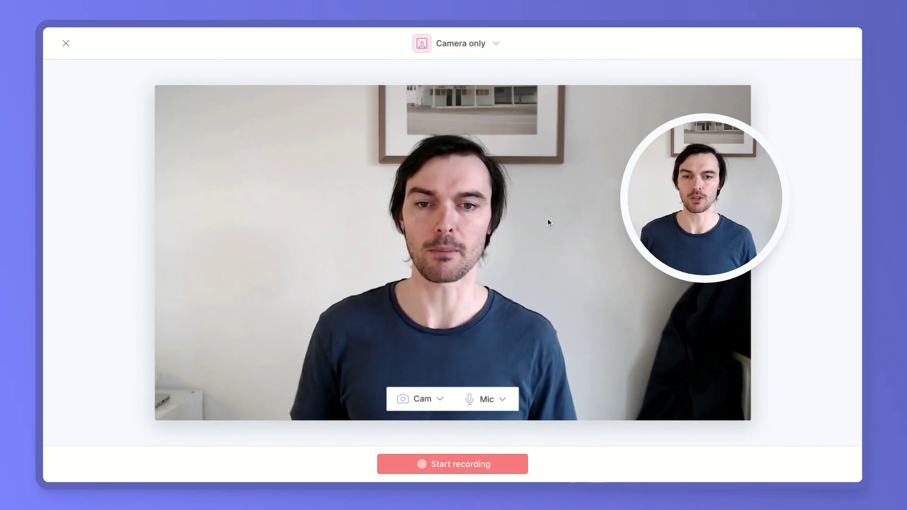
# - Try Screen + camera mode, then settle on Slides + camera
pyautogui.click(461, 43)
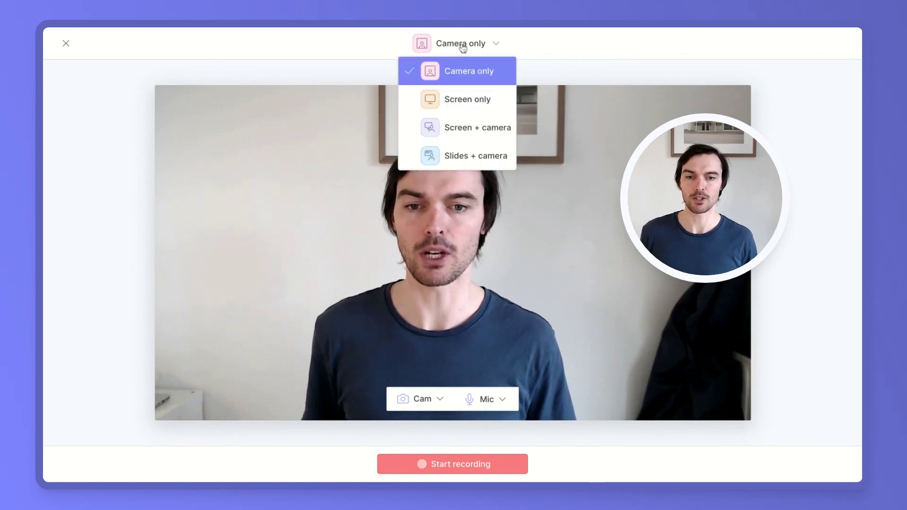
pyautogui.click(467, 134)
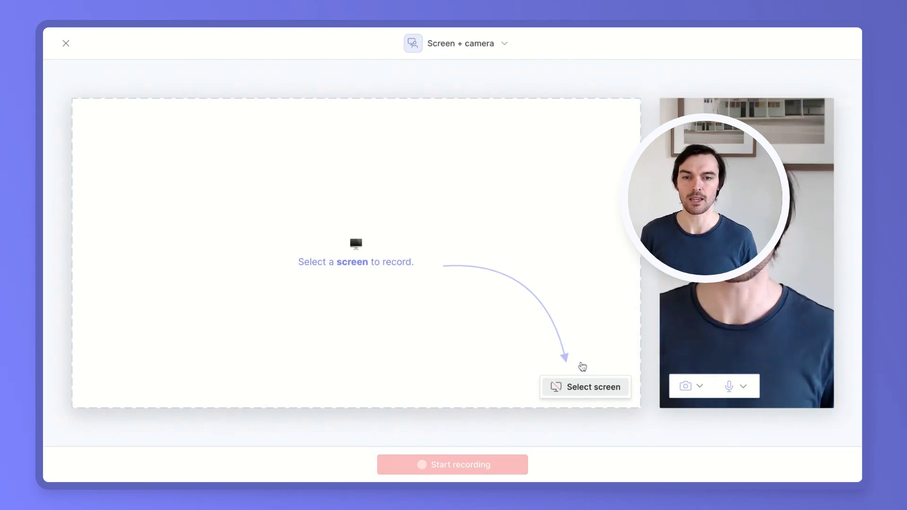
pyautogui.click(491, 46)
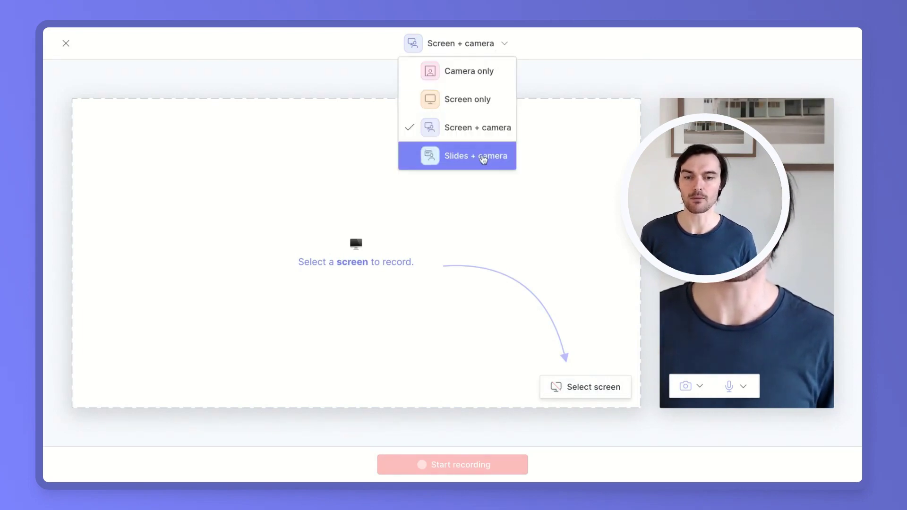
pyautogui.click(482, 159)
# - Load the Getting Better at Things sample slides and start recording
pyautogui.click(89, 466)
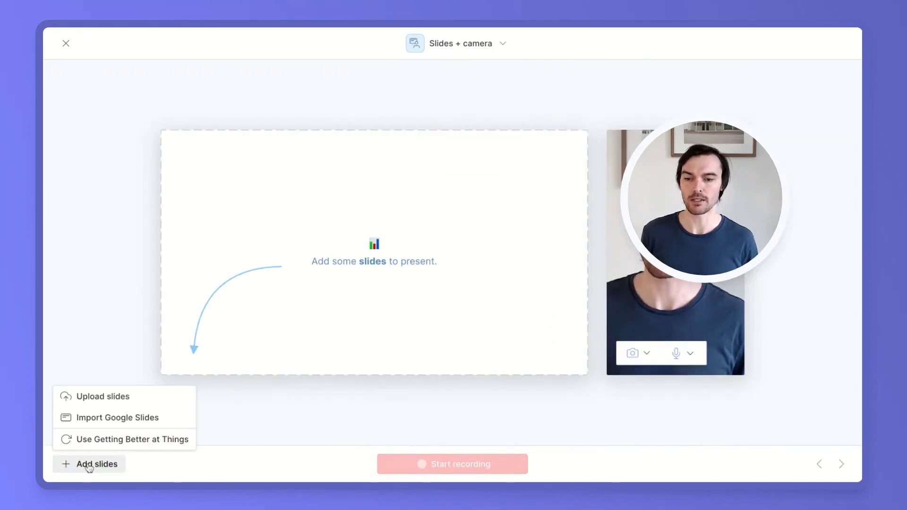
pyautogui.click(124, 439)
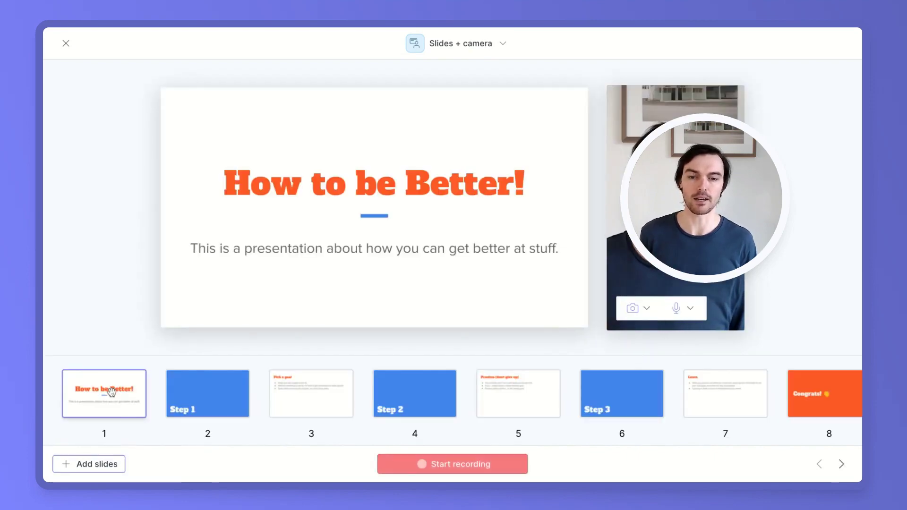
pyautogui.click(502, 468)
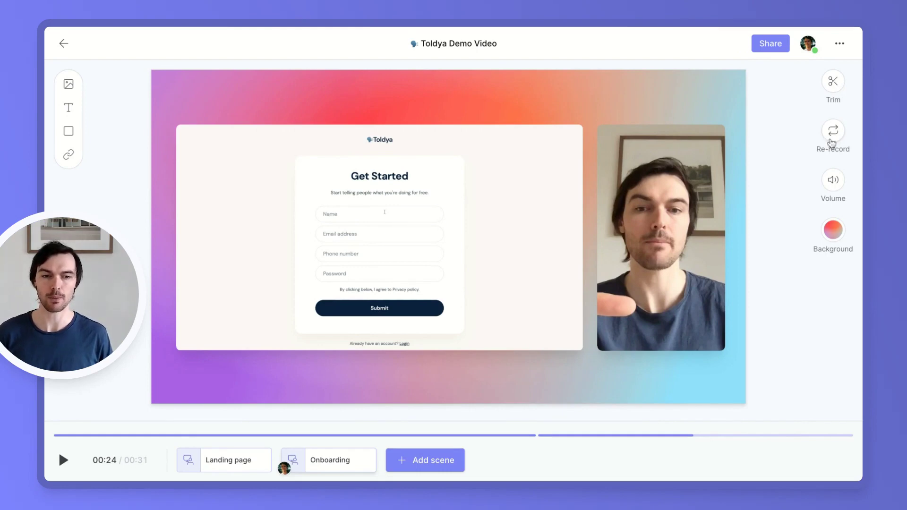
pyautogui.click(832, 238)
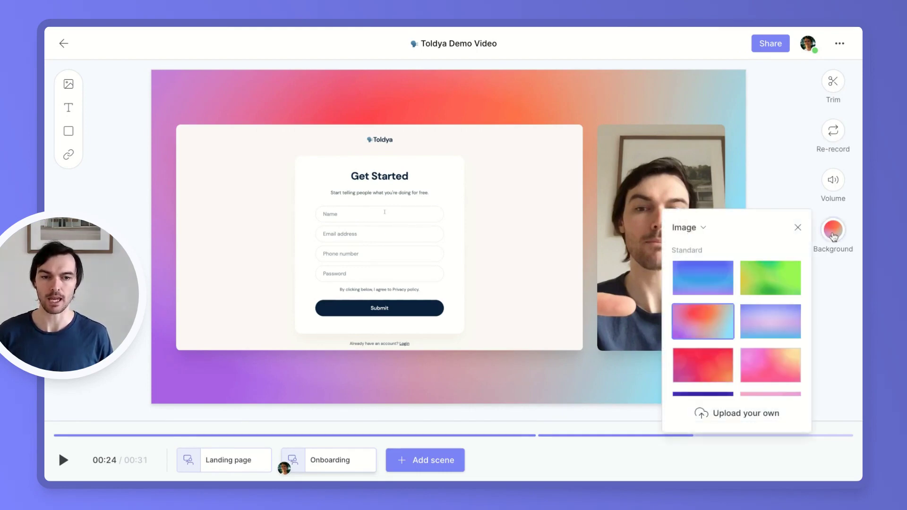
pyautogui.click(784, 180)
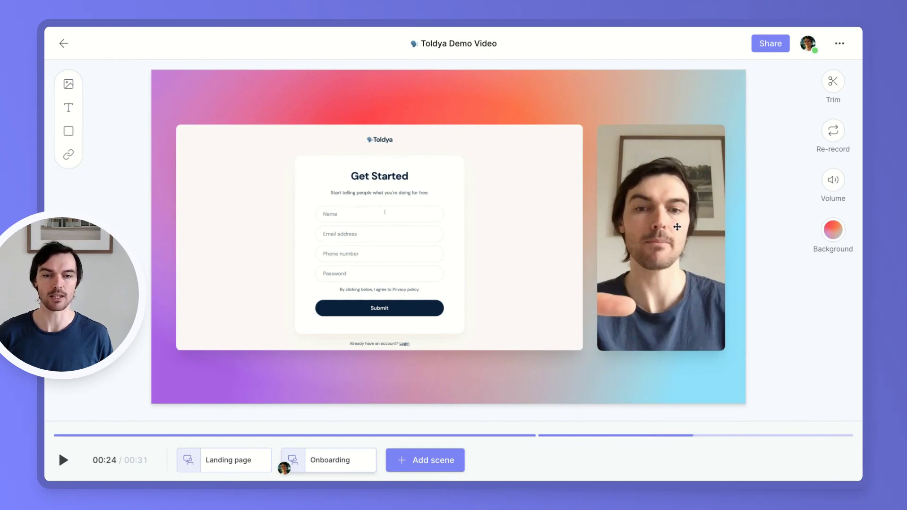
pyautogui.click(671, 227)
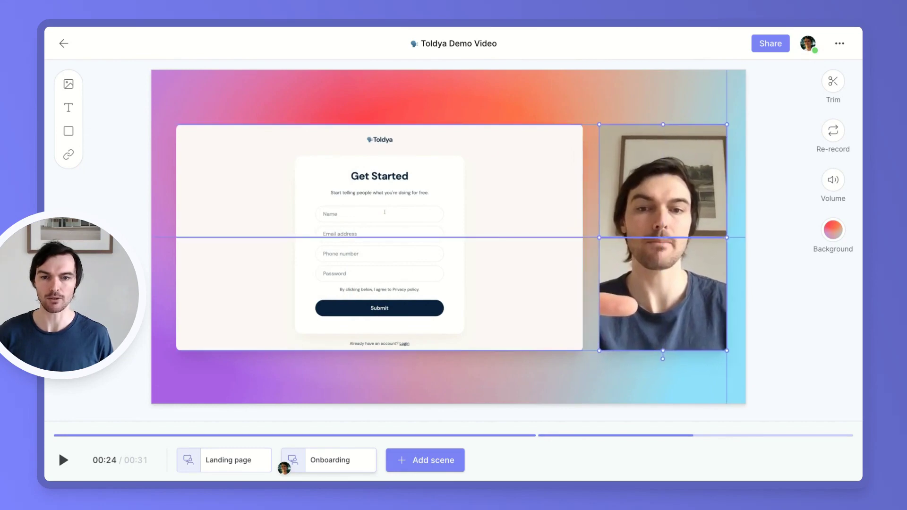
pyautogui.click(447, 217)
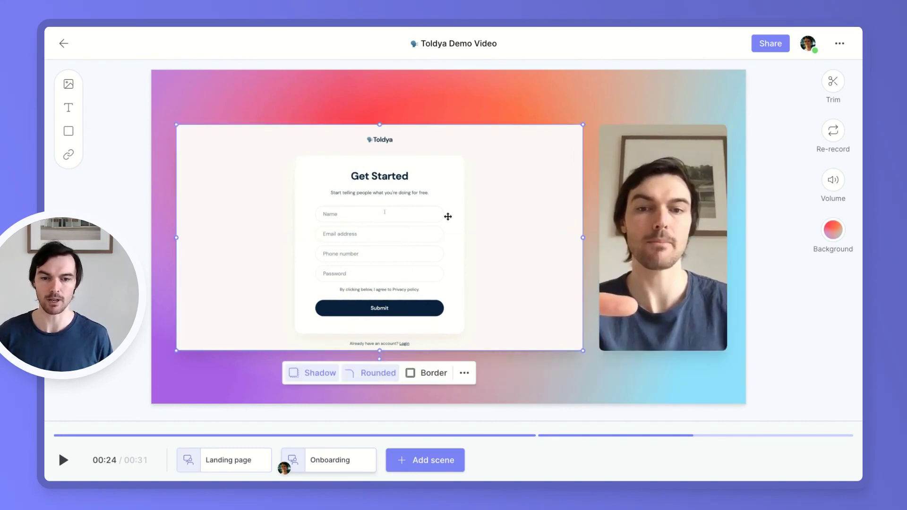
pyautogui.moveTo(582, 352)
pyautogui.mouseDown()
pyautogui.moveTo(610, 366)
pyautogui.moveTo(583, 351)
pyautogui.mouseUp()
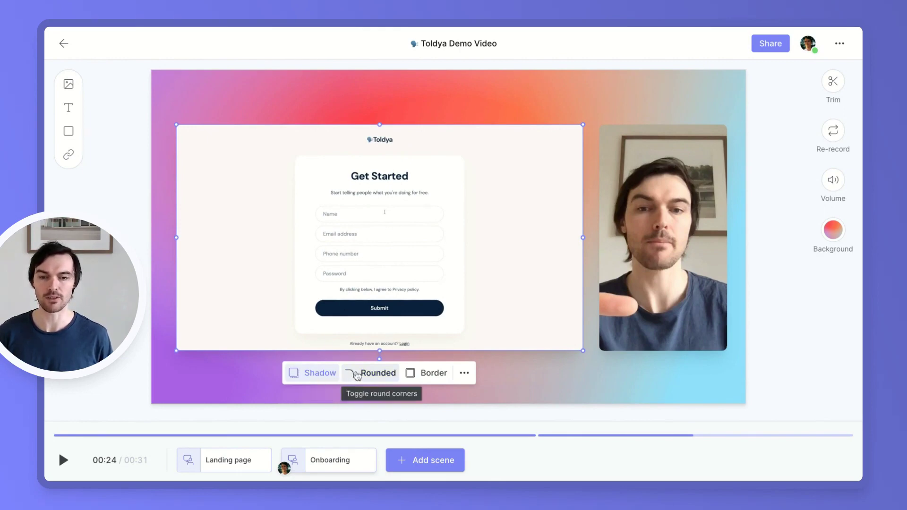
# - Set the webcam clip's Portrait shape to Round and drag the bubble left
pyautogui.click(421, 374)
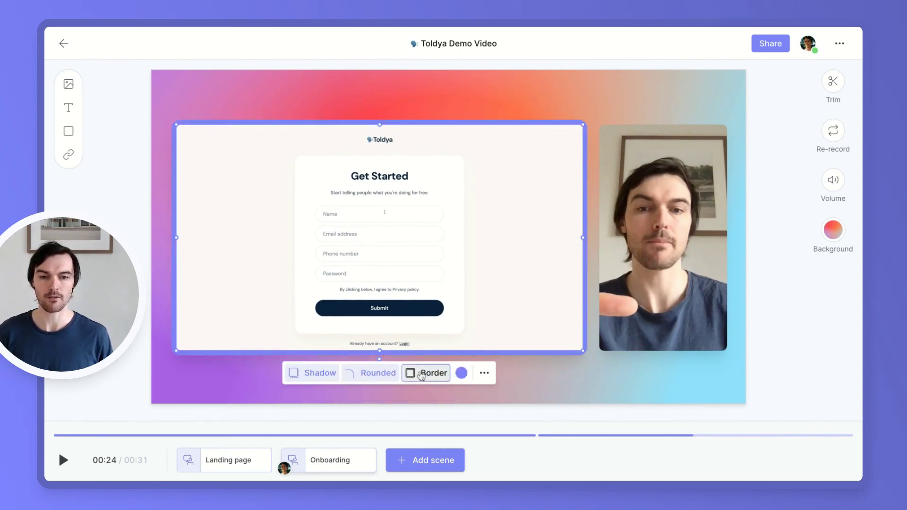
pyautogui.click(421, 374)
pyautogui.click(640, 278)
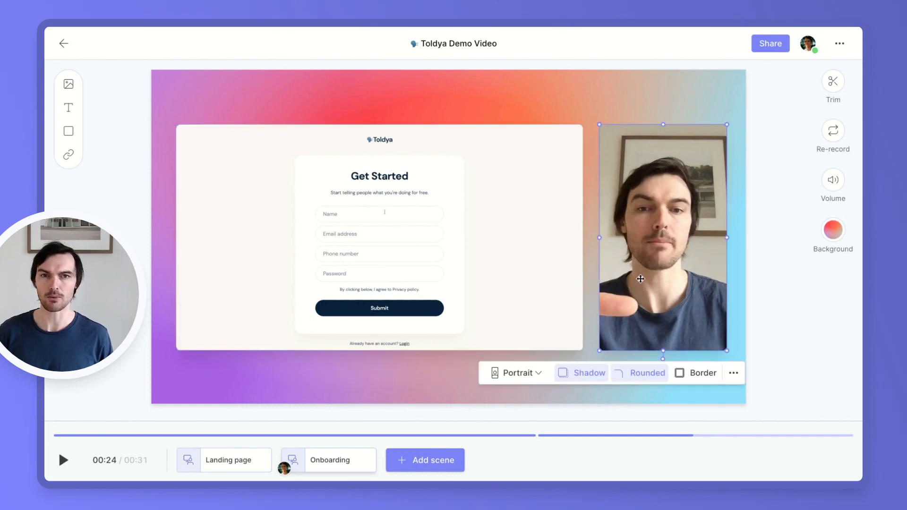
pyautogui.click(536, 375)
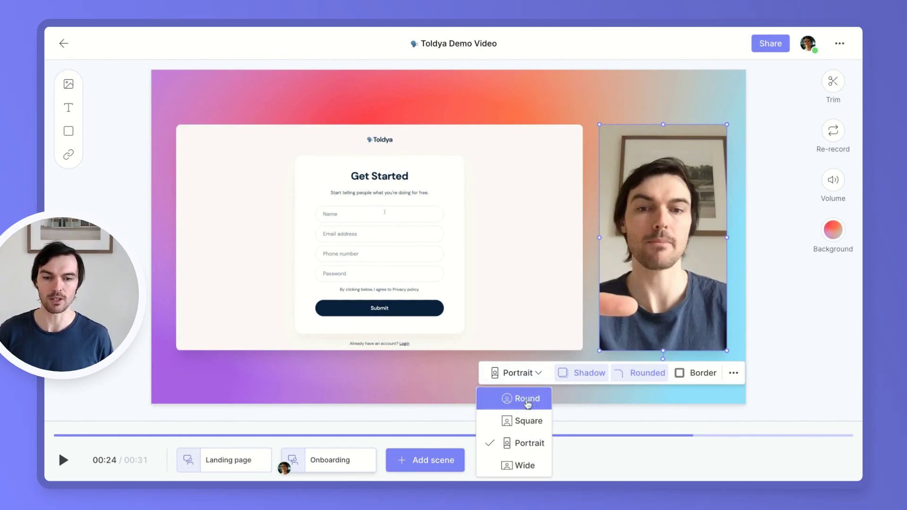
pyautogui.click(528, 401)
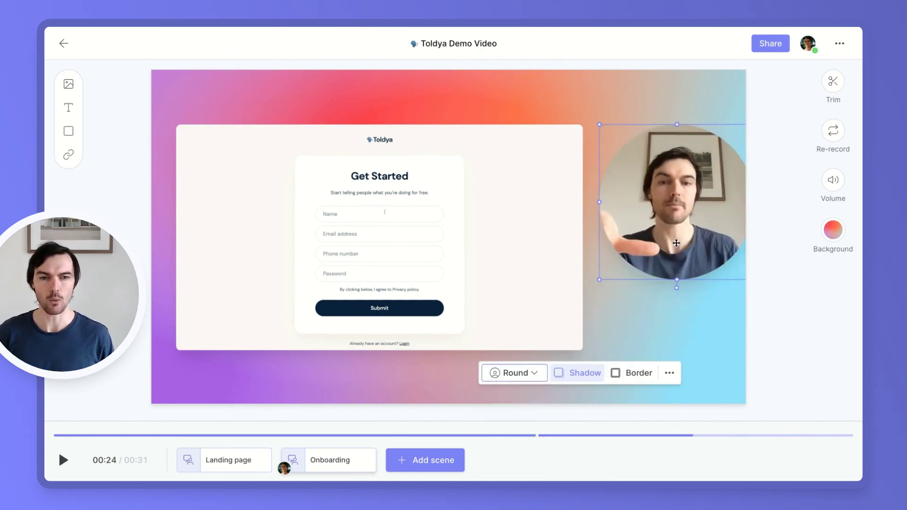
pyautogui.moveTo(676, 243); pyautogui.dragTo(624, 244)
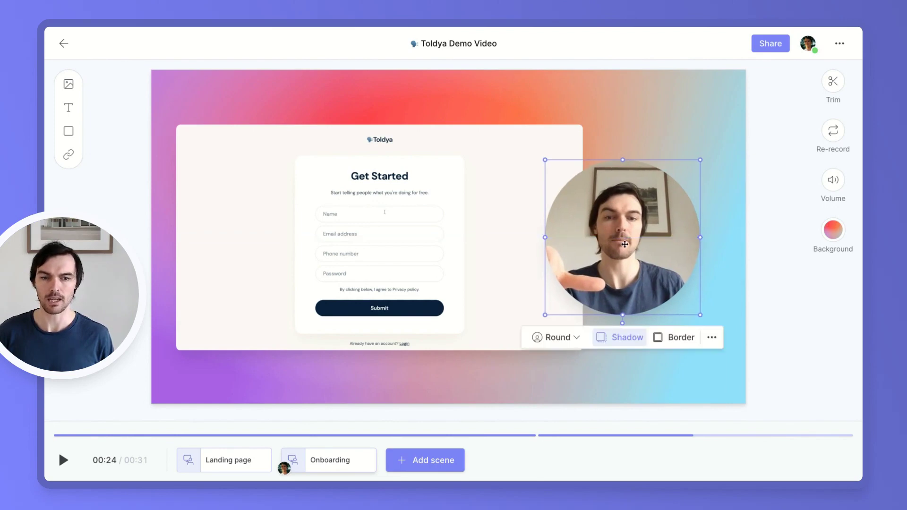
pyautogui.click(779, 317)
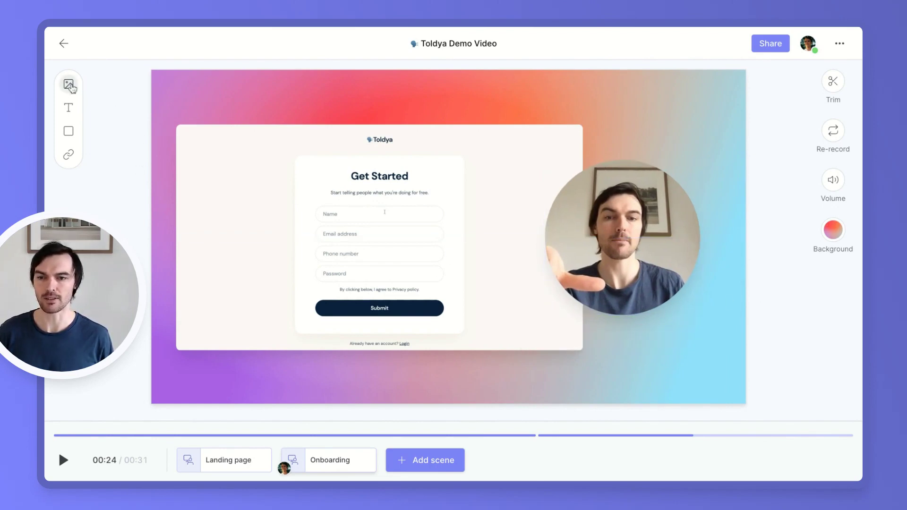
# - Add a 'Wassup!' text box to the Landing page scene
pyautogui.click(72, 89)
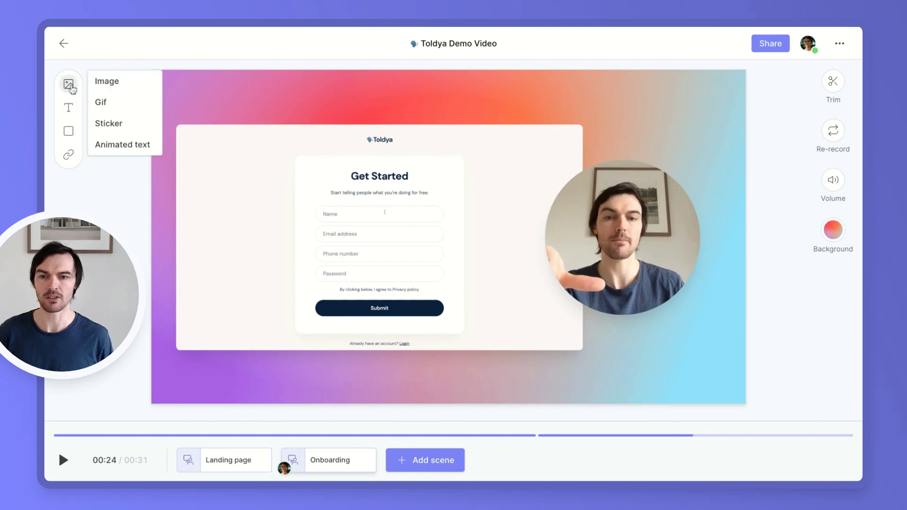
pyautogui.click(90, 98)
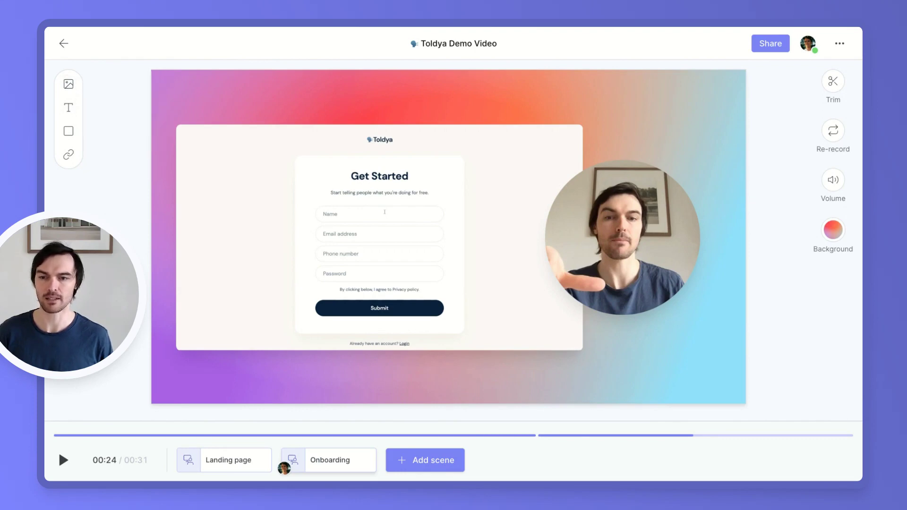
pyautogui.click(70, 111)
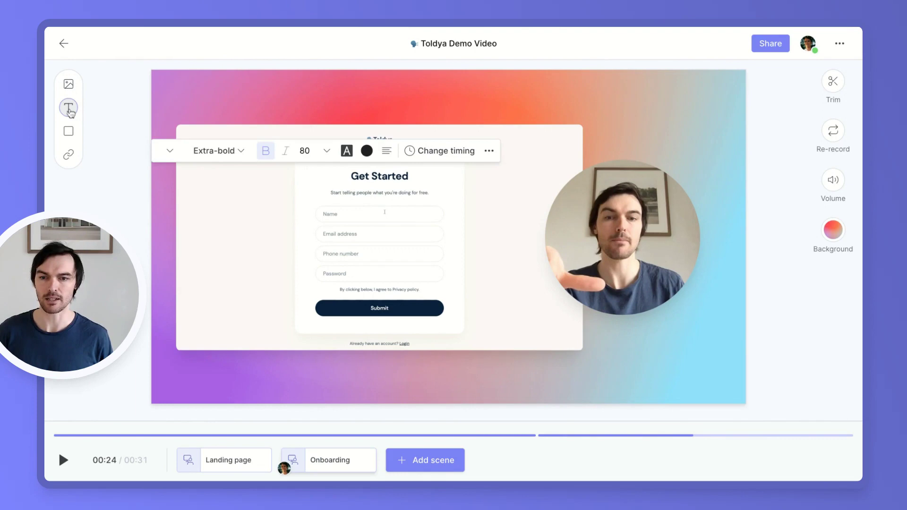
pyautogui.write('Wa')
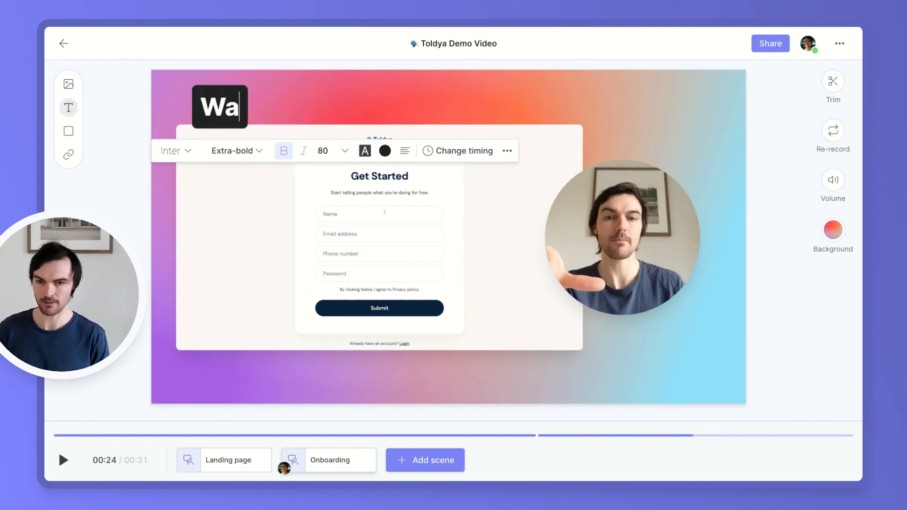
pyautogui.write('ssup!')
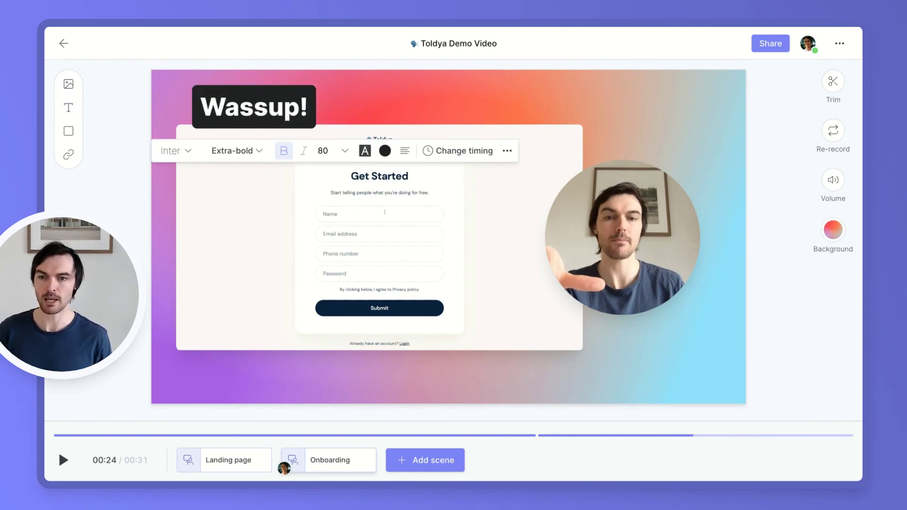
pyautogui.press('Escape')
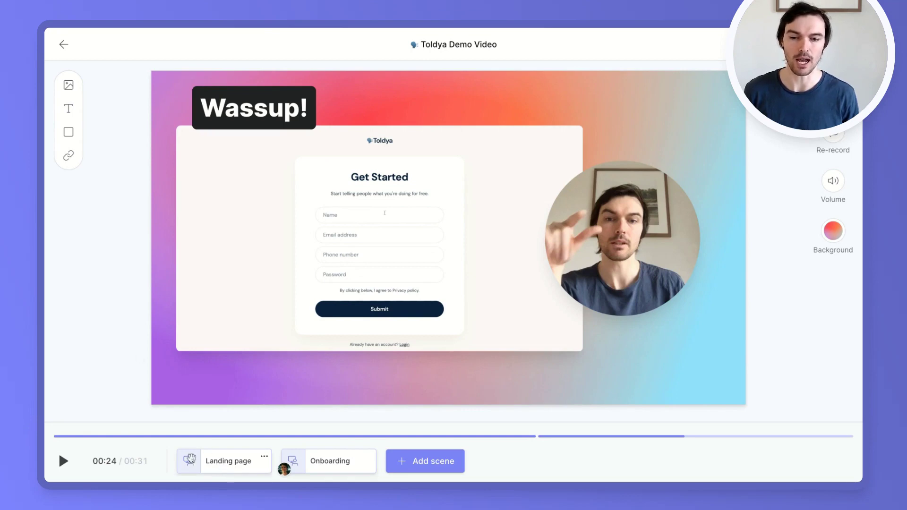
pyautogui.moveTo(339, 461)
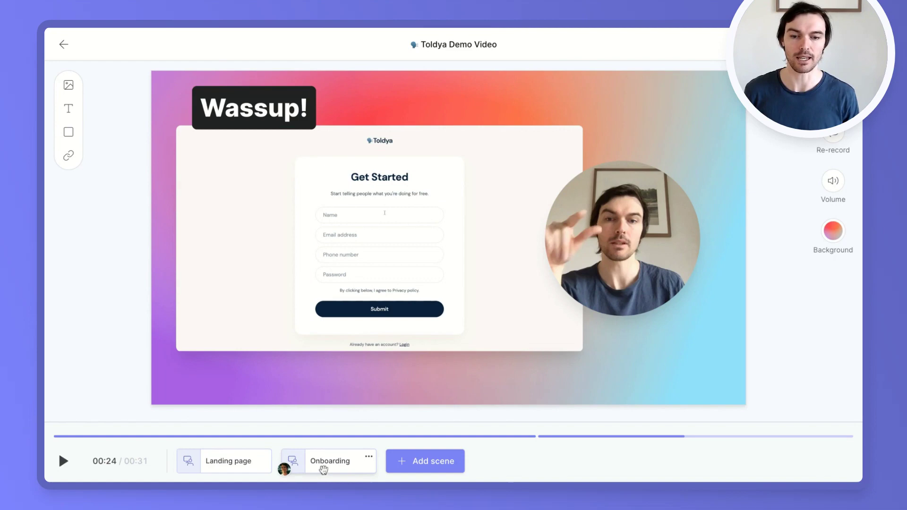
# - Start a new scene and view its recording modes without changing them
pyautogui.click(415, 461)
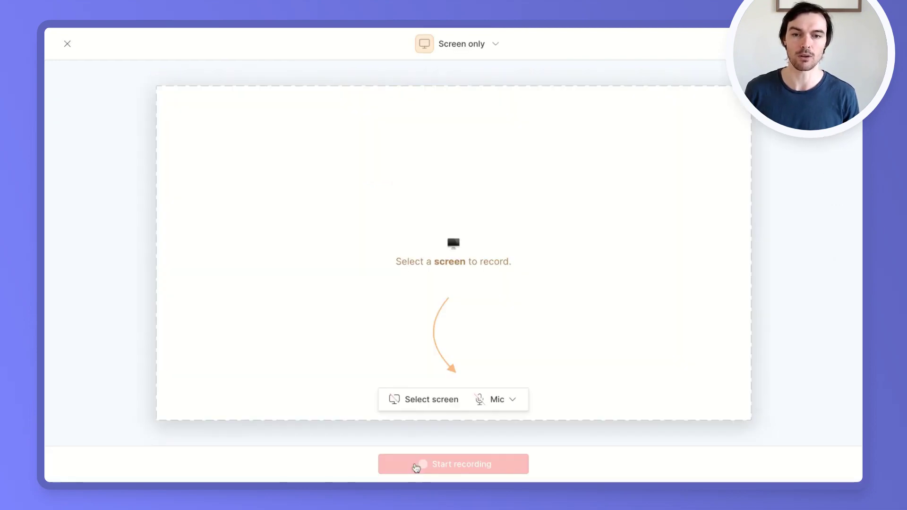
pyautogui.click(468, 44)
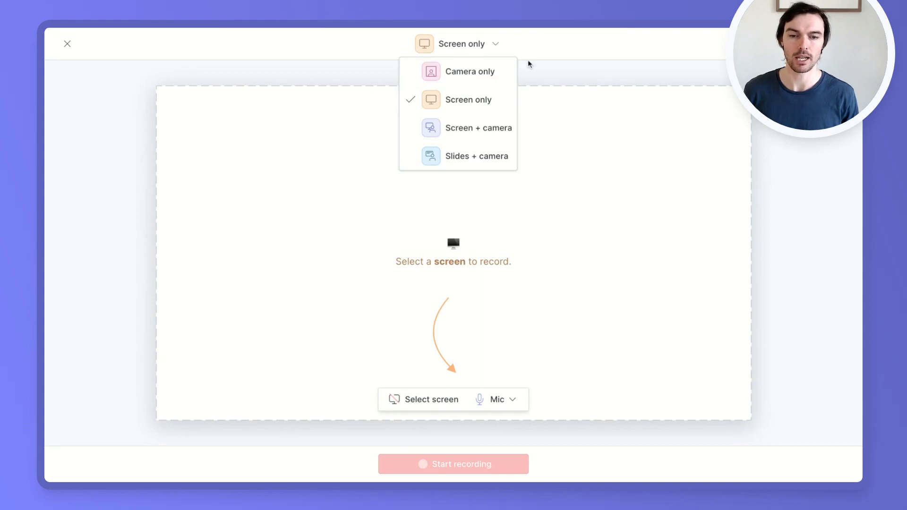
pyautogui.click(572, 62)
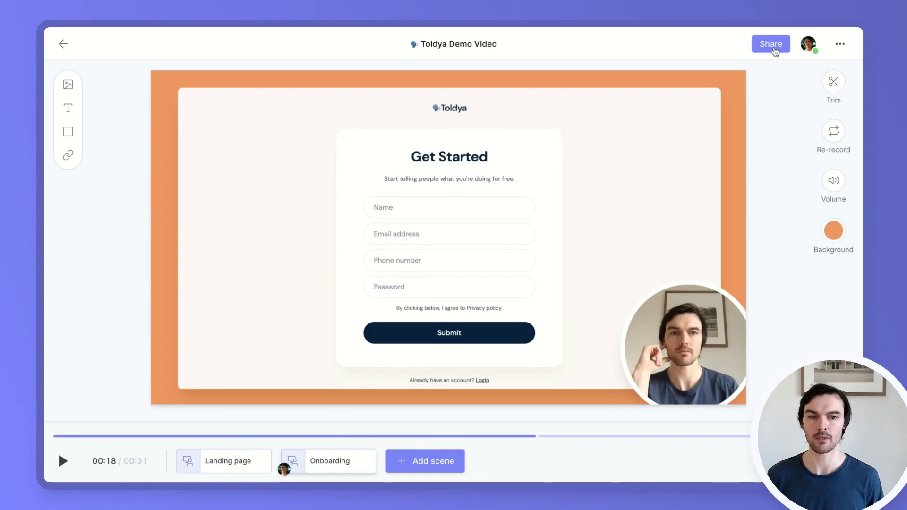
# - Copy the shareable link for Toldya Demo Video from its Share page
pyautogui.click(773, 48)
pyautogui.click(740, 144)
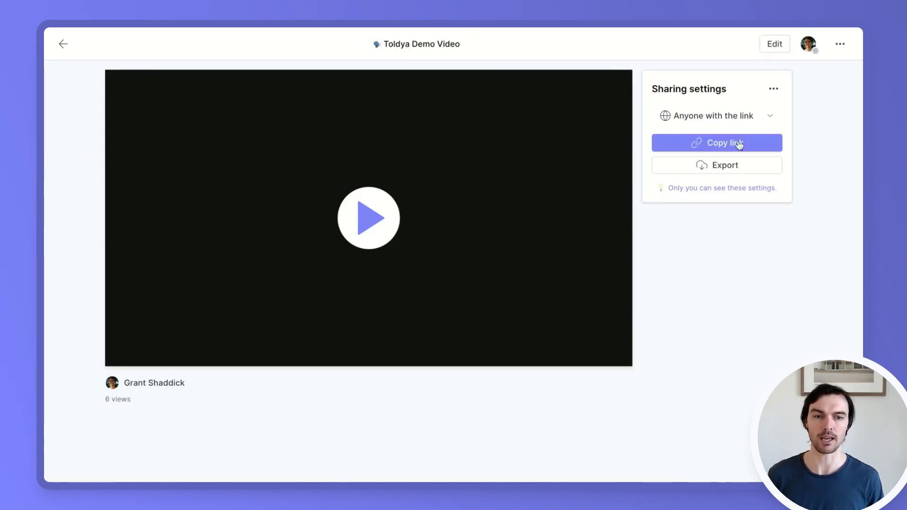